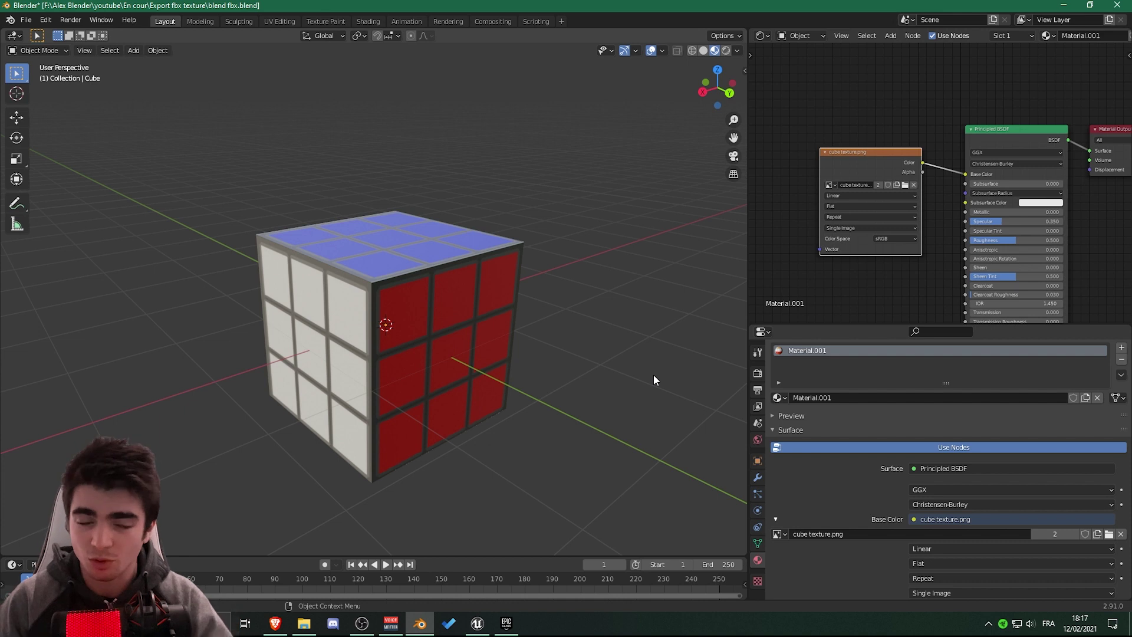
click(413, 245)
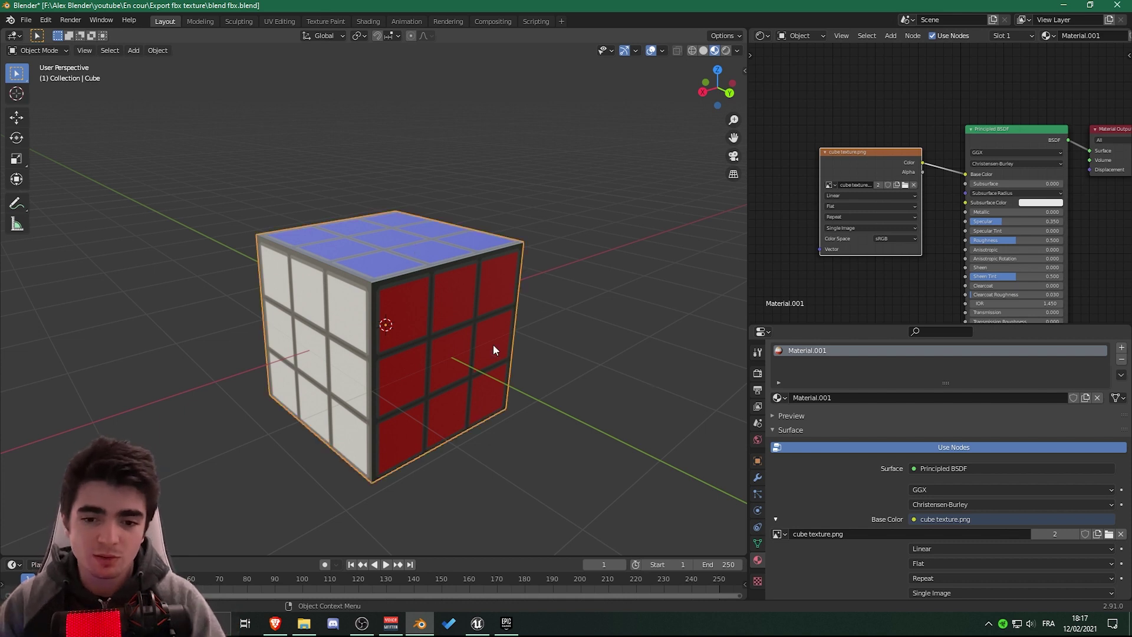
scroll(493, 348, down, 3)
middle_drag(442, 379, 466, 324)
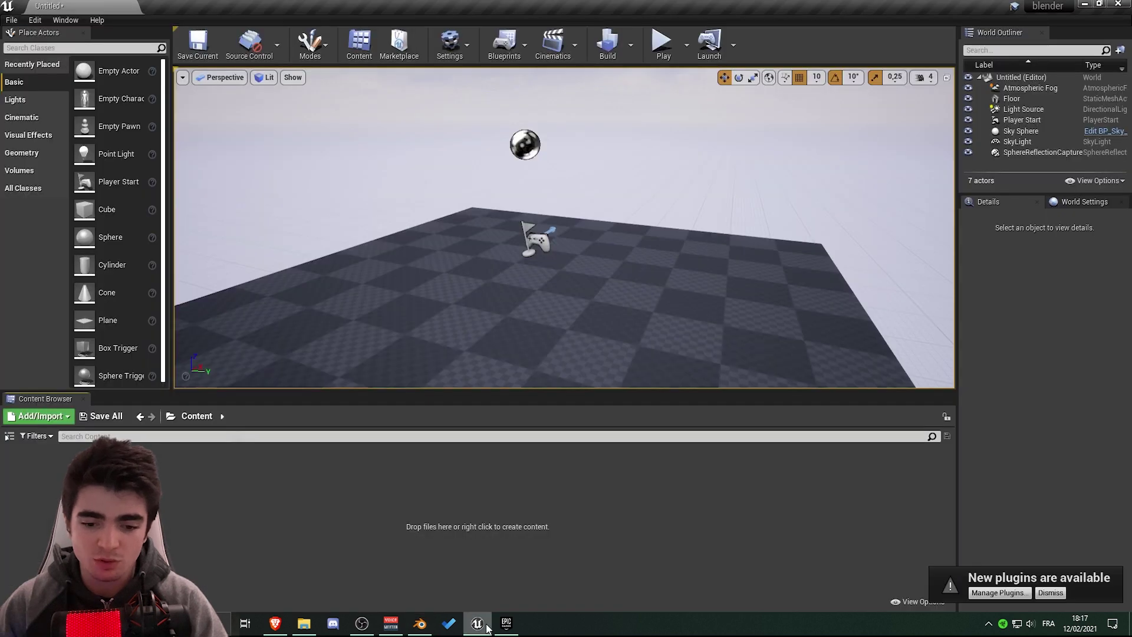
click(483, 624)
middle_drag(426, 358, 328, 271)
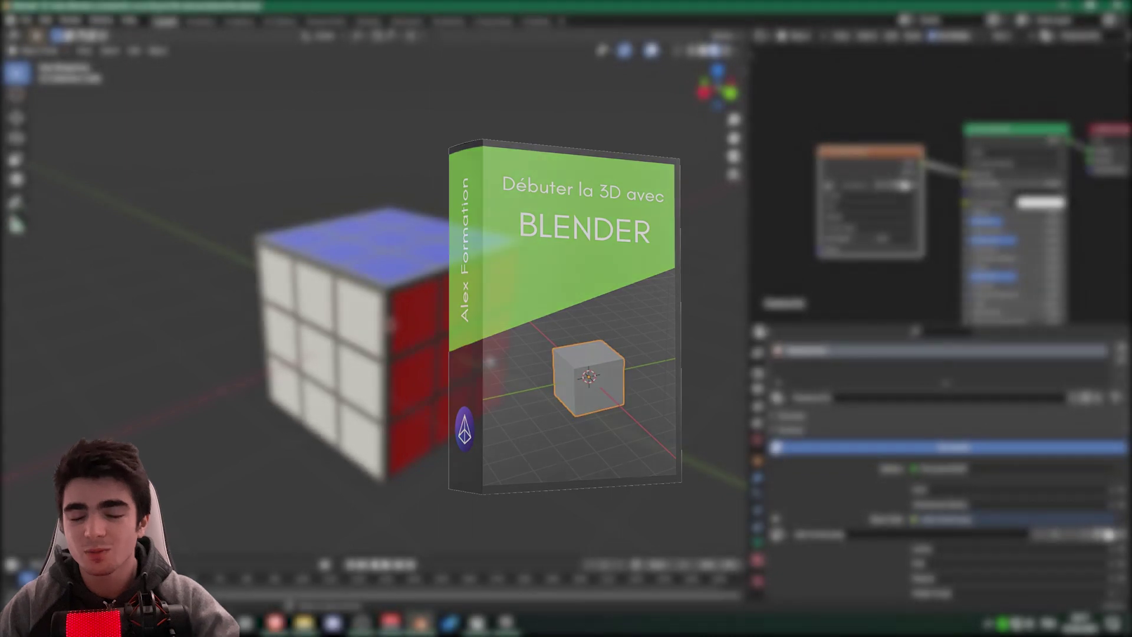
scroll(419, 397, down, 3)
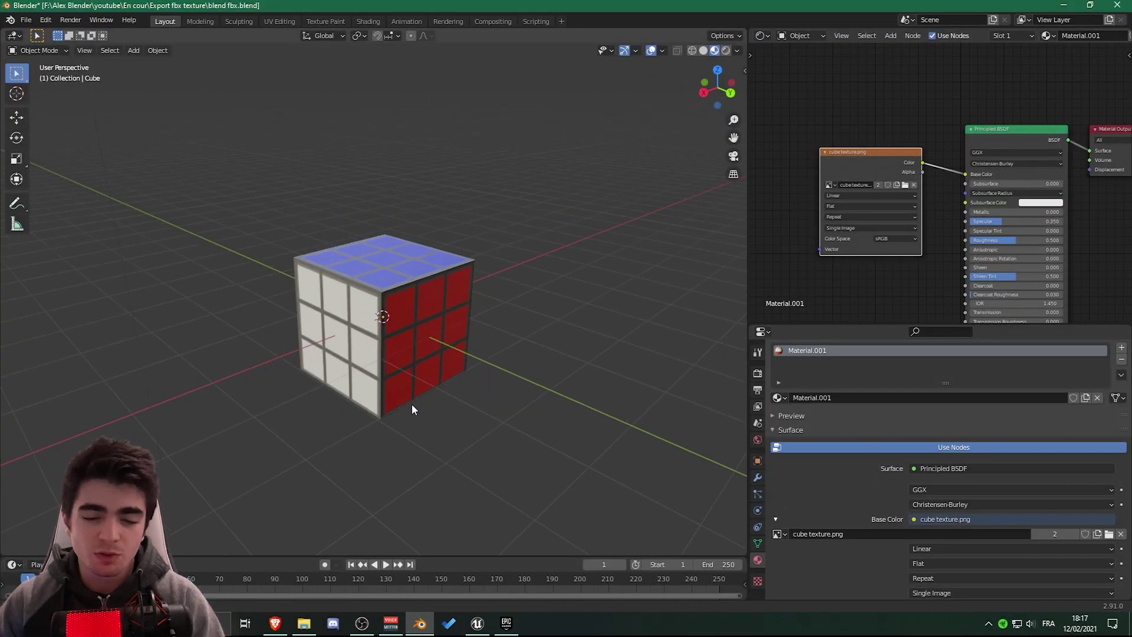
middle_drag(411, 404, 387, 258)
Step: Select the textured cube and widen the shader node area beside the 3D view
click(387, 260)
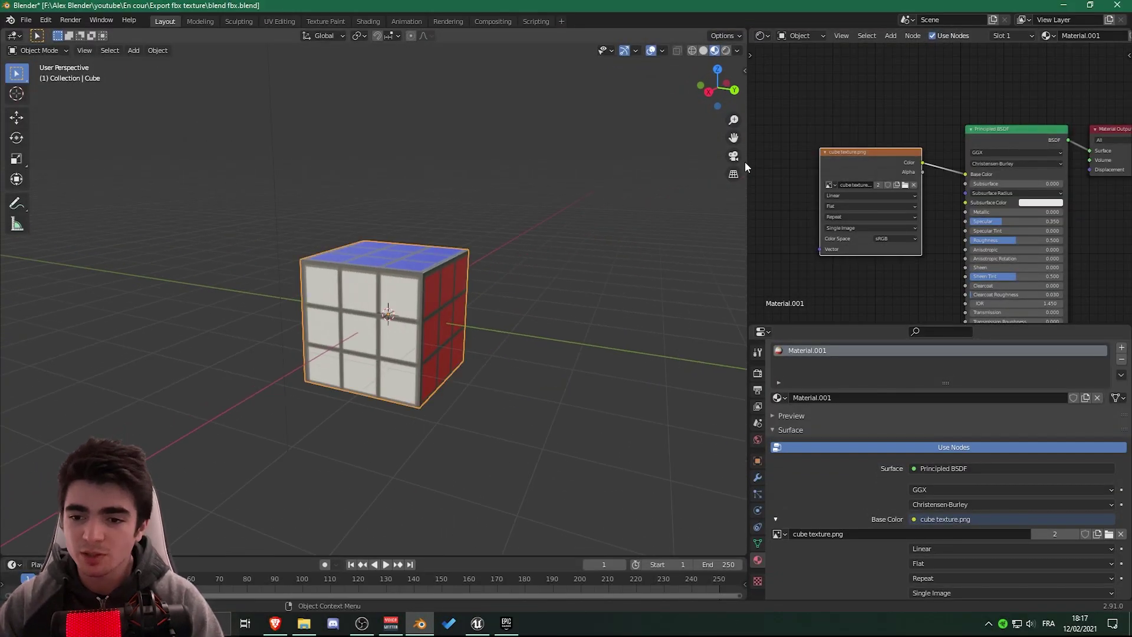
drag(746, 162, 715, 228)
scroll(750, 227, up, 3)
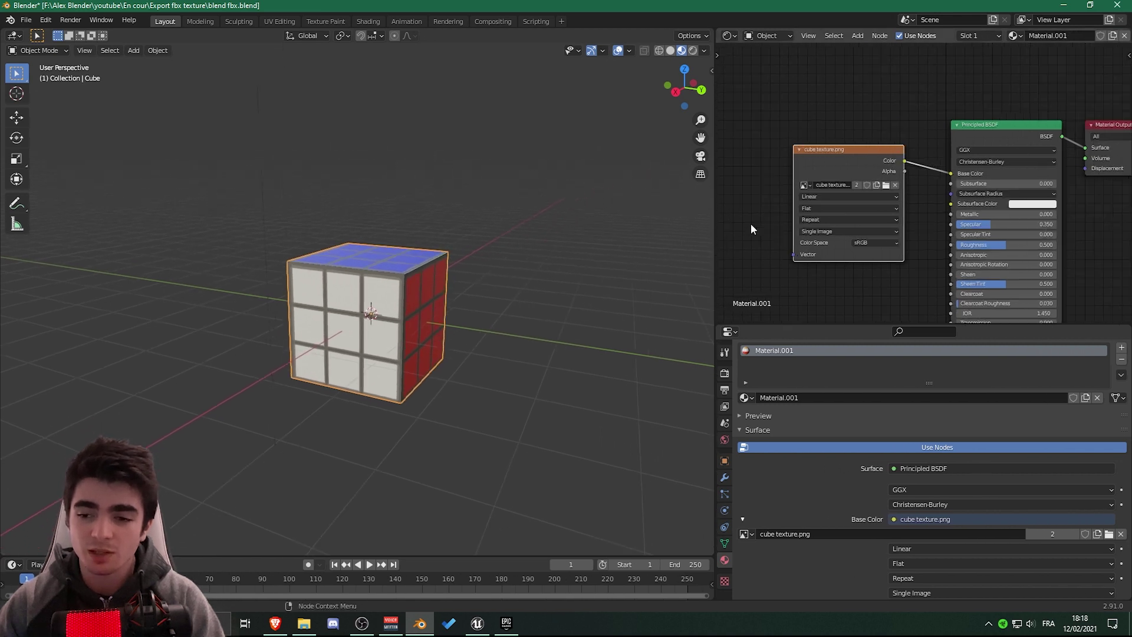
middle_drag(785, 254, 807, 254)
scroll(800, 254, down, 3)
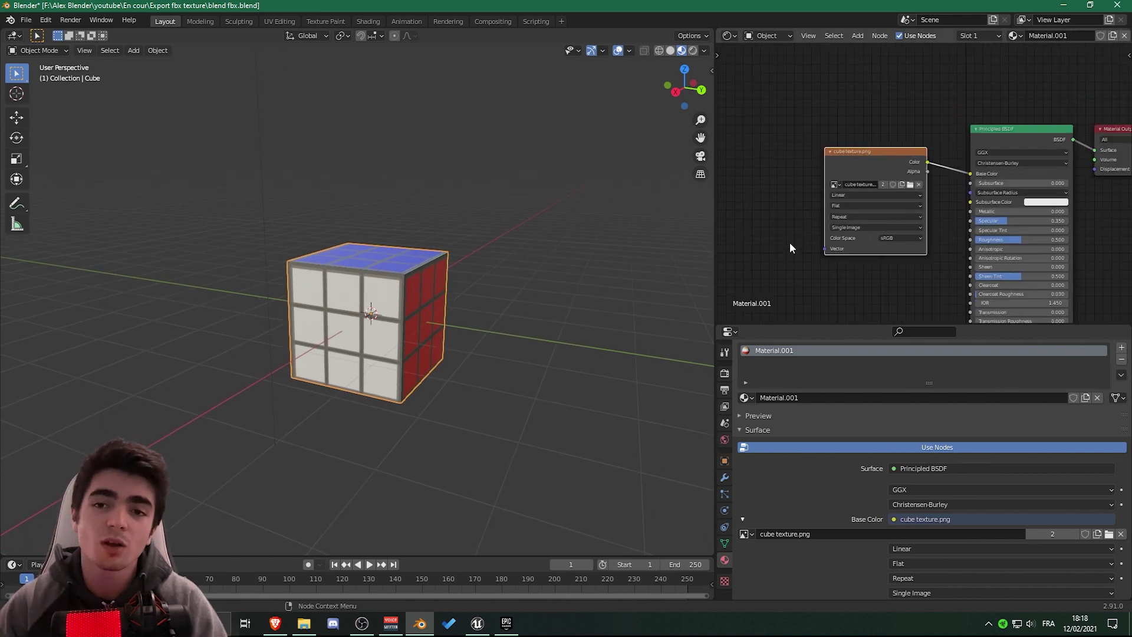
middle_drag(561, 191, 355, 239)
scroll(355, 239, up, 1)
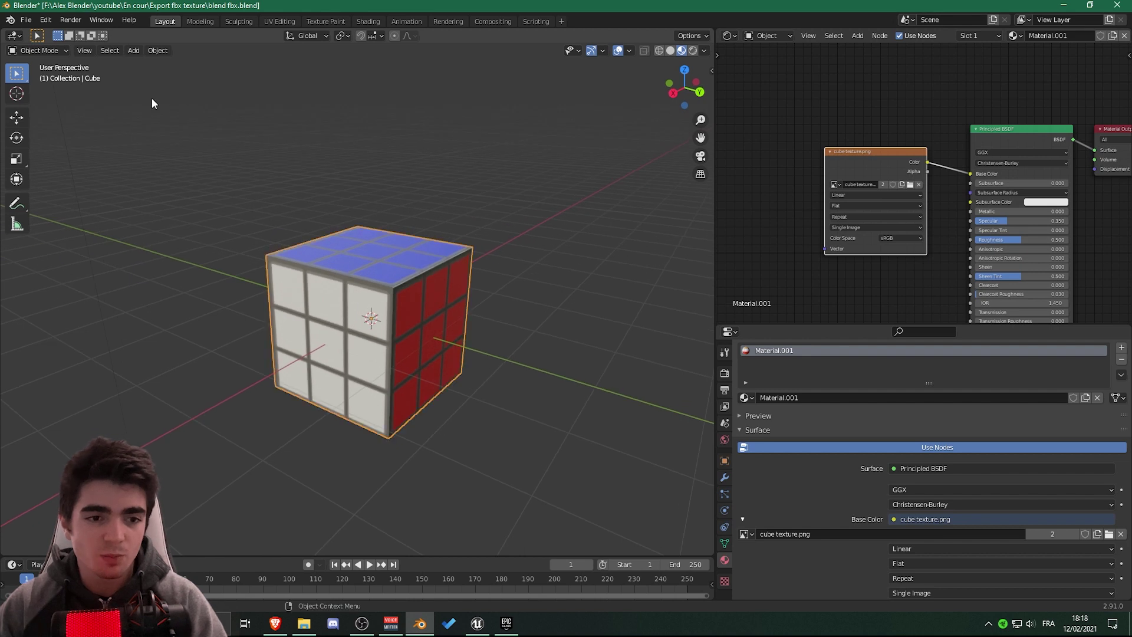
Step: Start an FBX export of the cube in the Export fbx texture folder, naming the file untitled 3.fbx
click(26, 20)
mouse_move(68, 191)
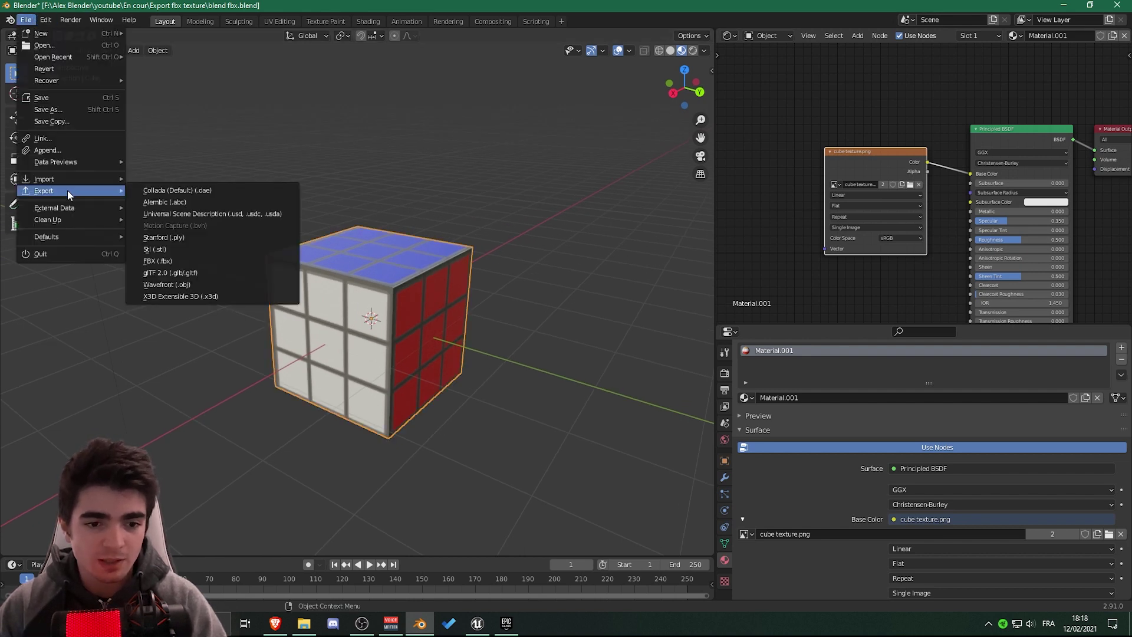
click(215, 261)
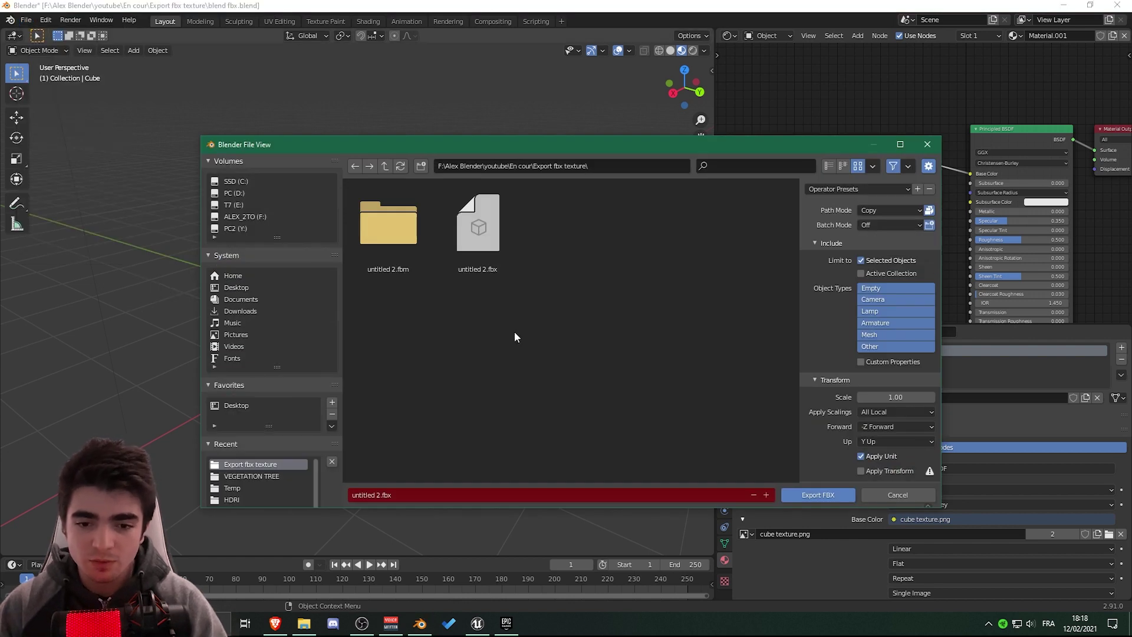
click(629, 163)
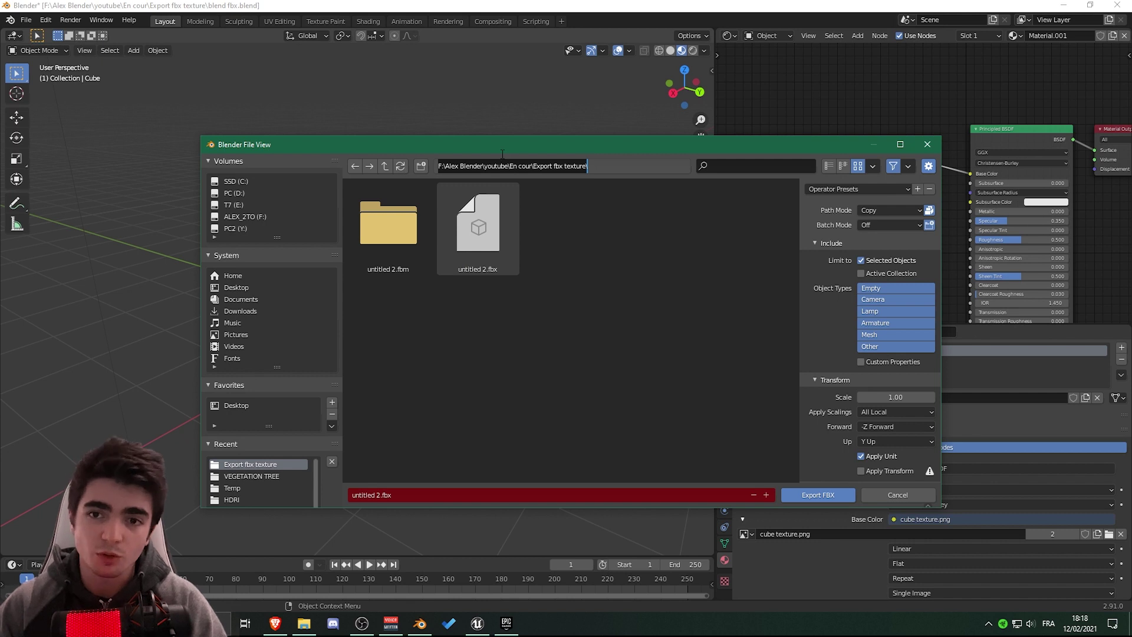
click(384, 495)
click(380, 495)
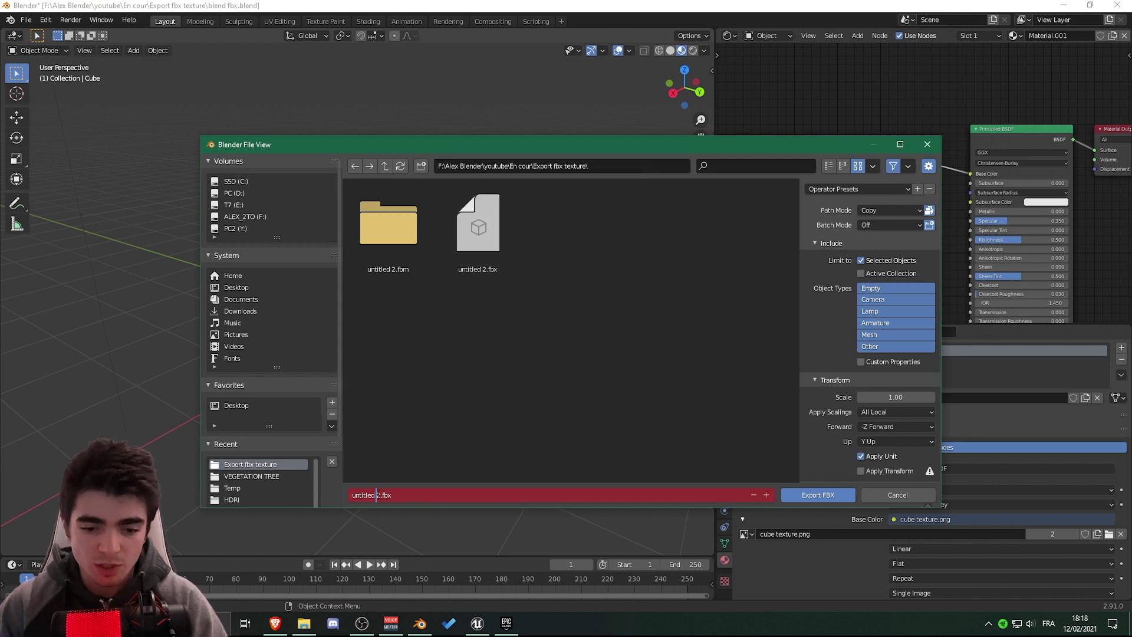
key(BackSpace)
key(BackSpace)
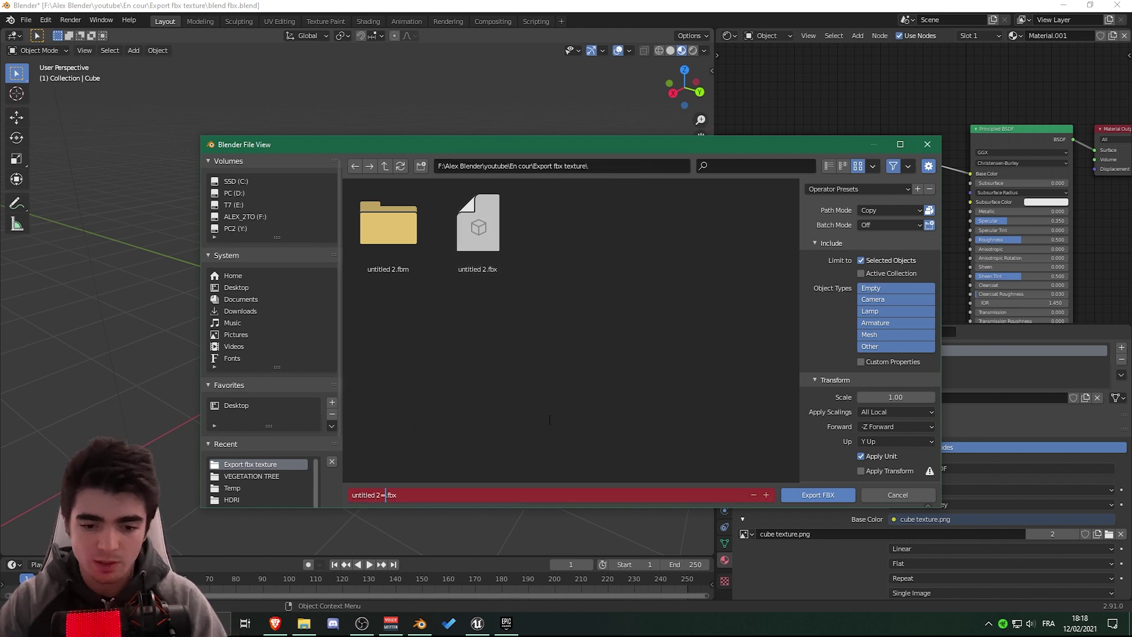
key(Return)
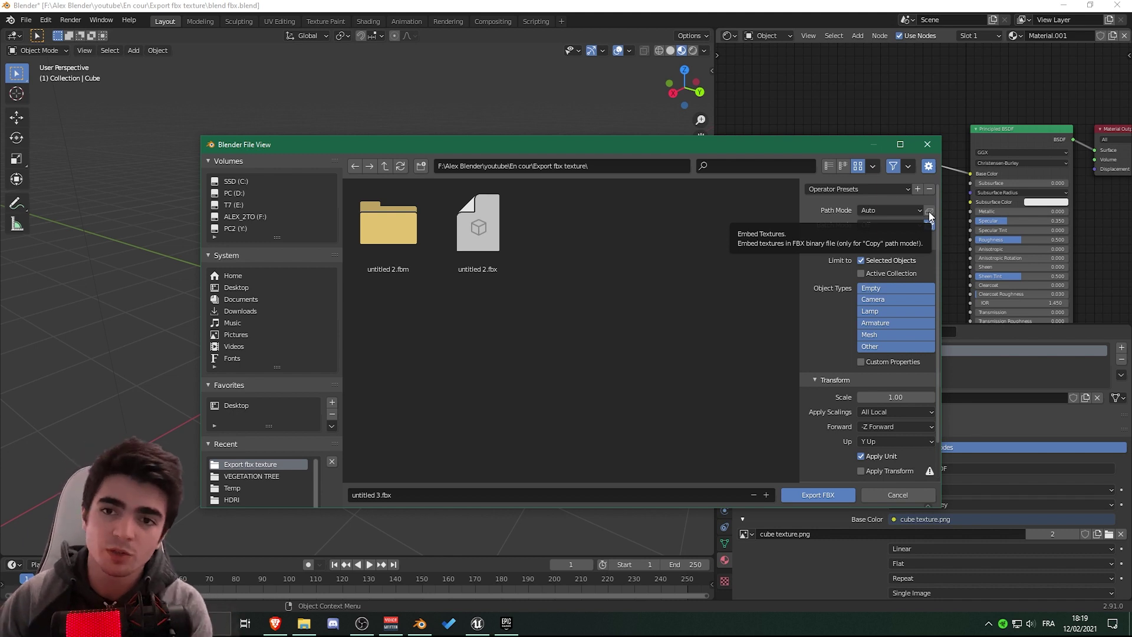
Step: Set the export's path mode to Copy and export the FBX file
click(900, 209)
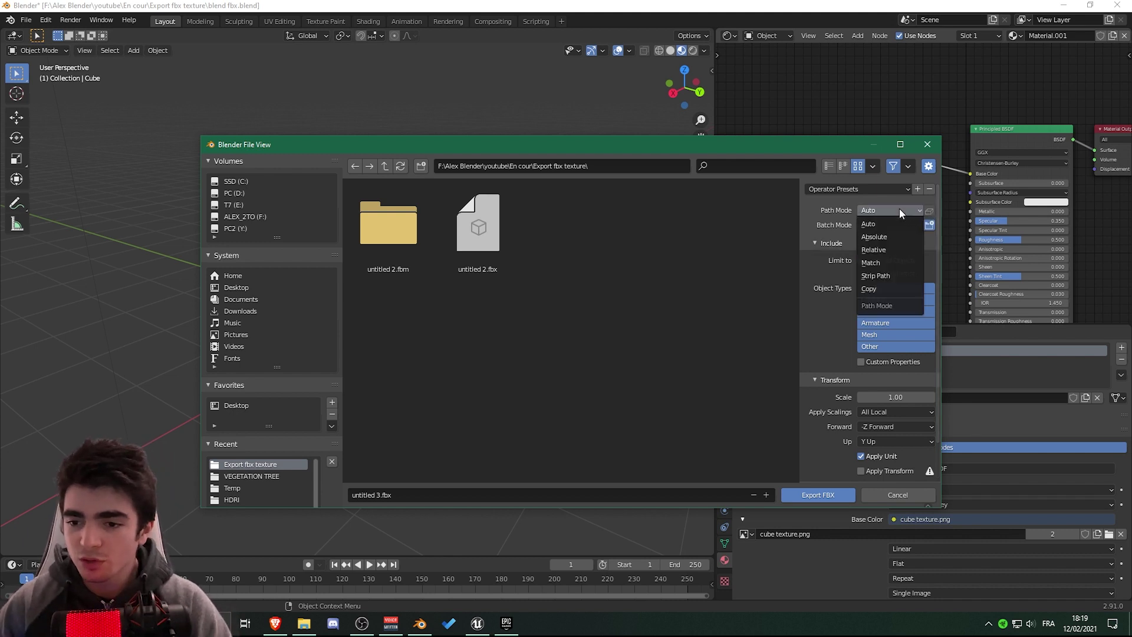
click(877, 289)
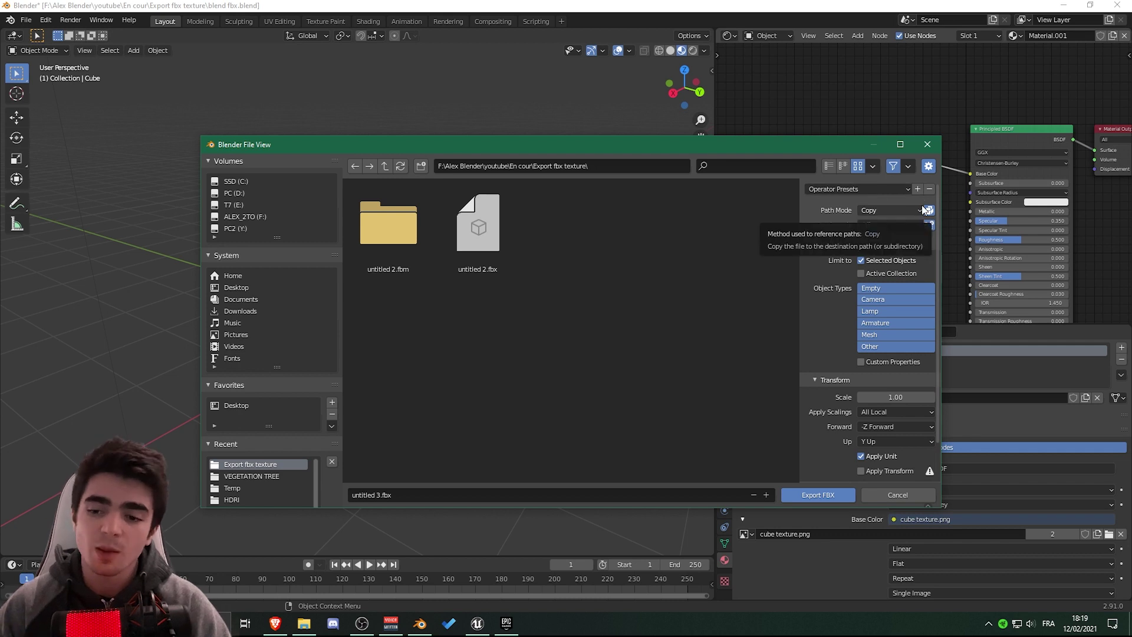
scroll(865, 248, down, 1)
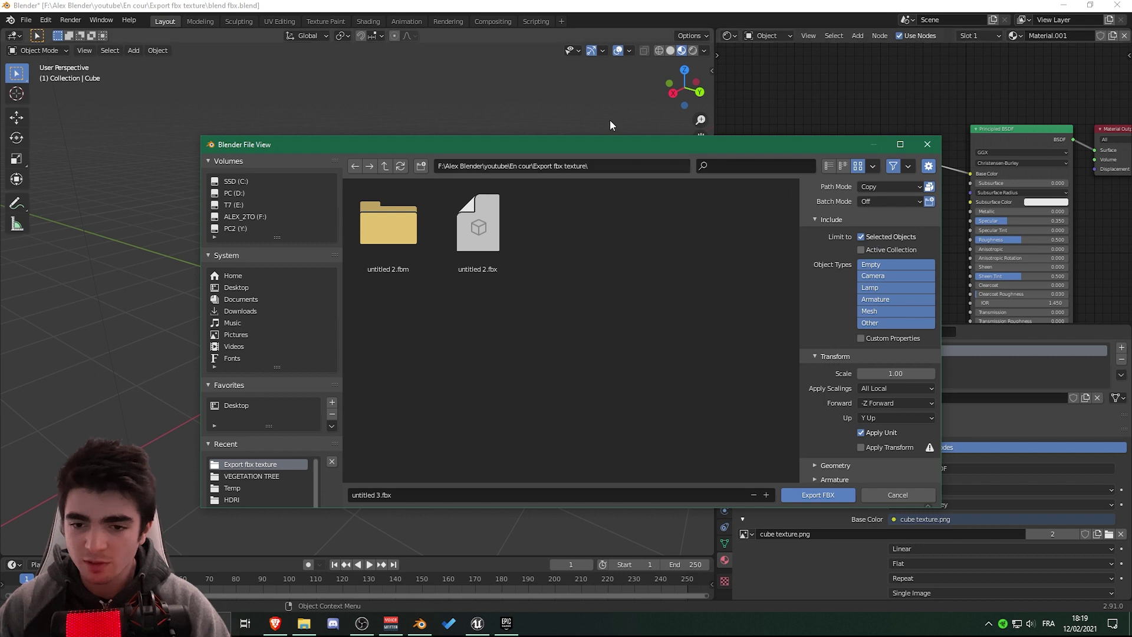
drag(607, 140, 423, 365)
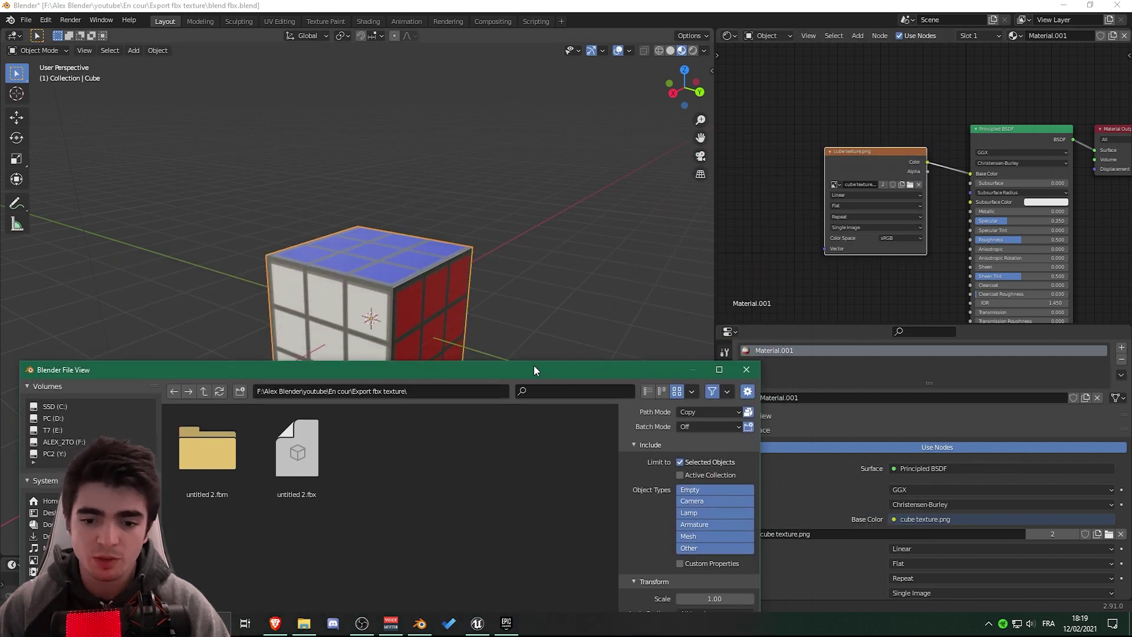
drag(533, 369, 663, 149)
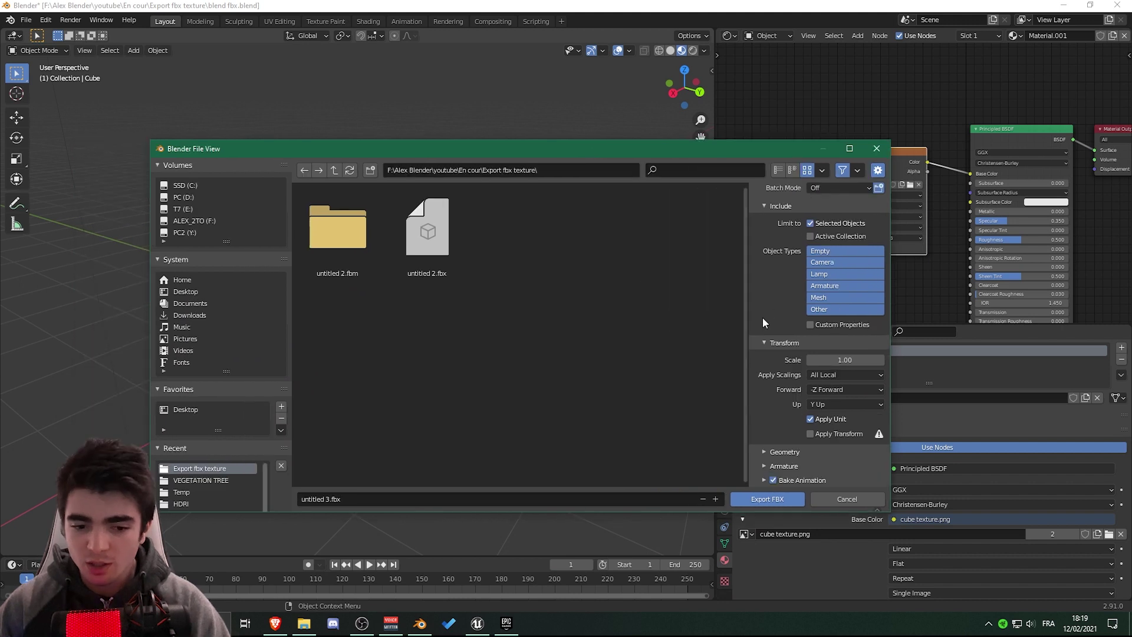
click(768, 500)
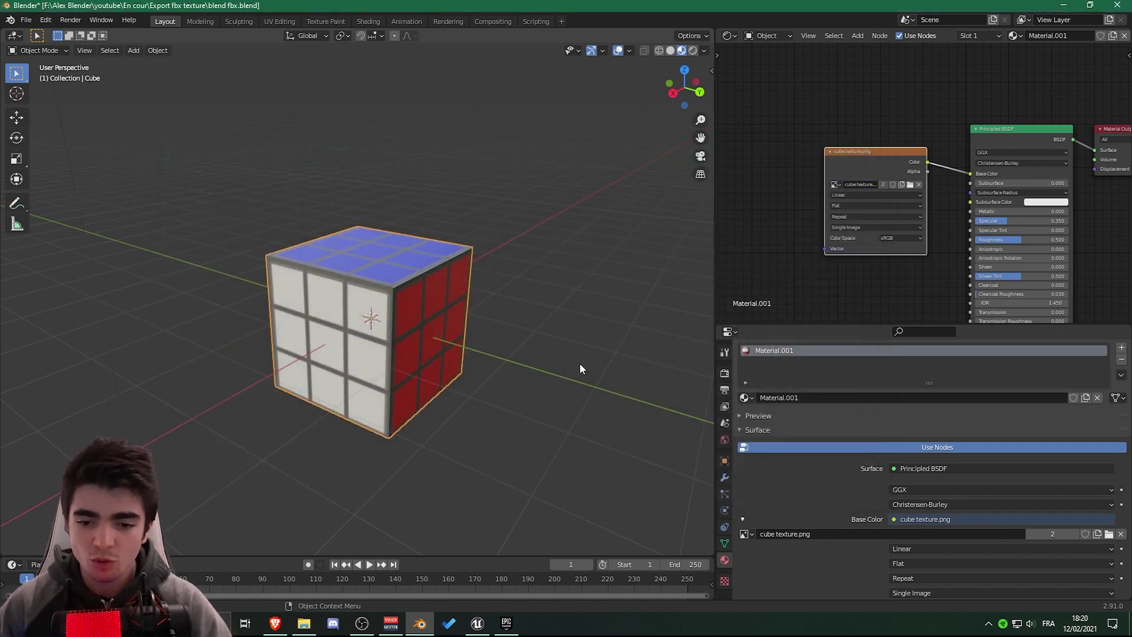
Step: Switch to File Explorer and open the exported untitled 3.fbx in the 3D viewer
middle_drag(581, 269, 564, 303)
scroll(563, 303, up, 1)
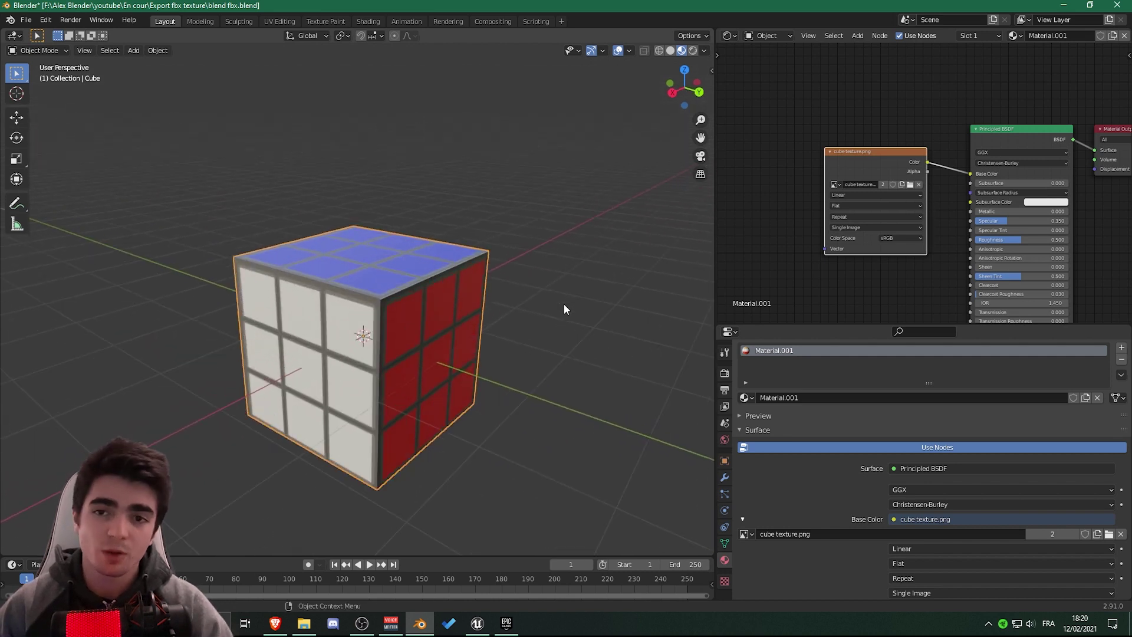
click(304, 623)
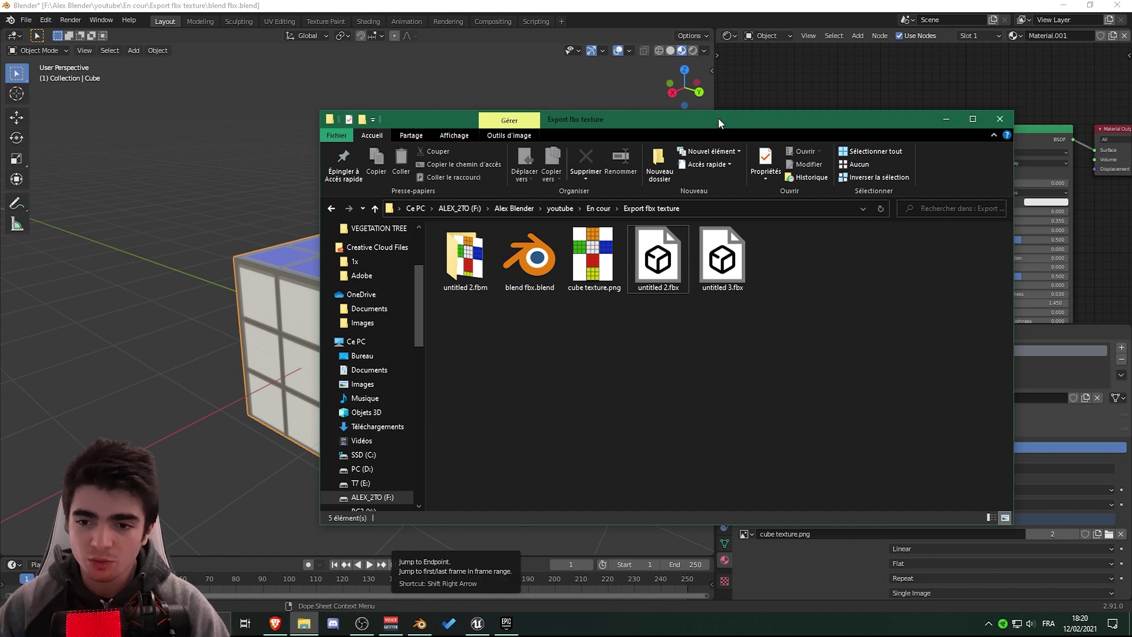
drag(719, 120, 527, 115)
click(538, 254)
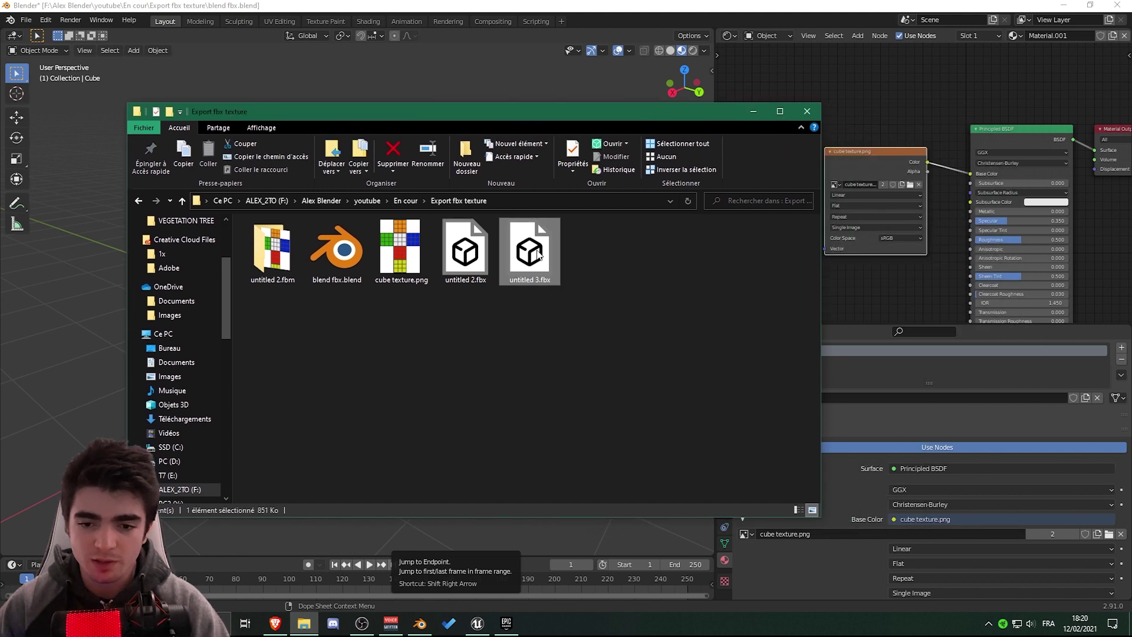
double_click(537, 254)
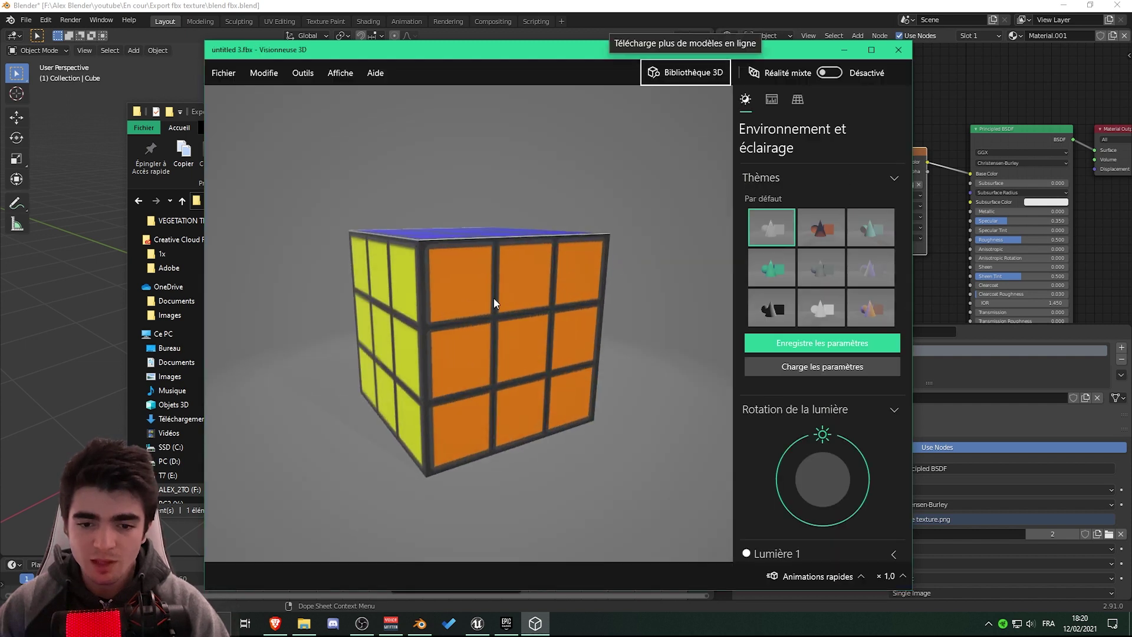
Step: Inspect the textures on the exported cube from a higher angle, then close the 3D viewer
drag(493, 298, 495, 362)
scroll(456, 310, down, 5)
scroll(533, 341, up, 5)
scroll(383, 330, down, 3)
scroll(383, 331, up, 3)
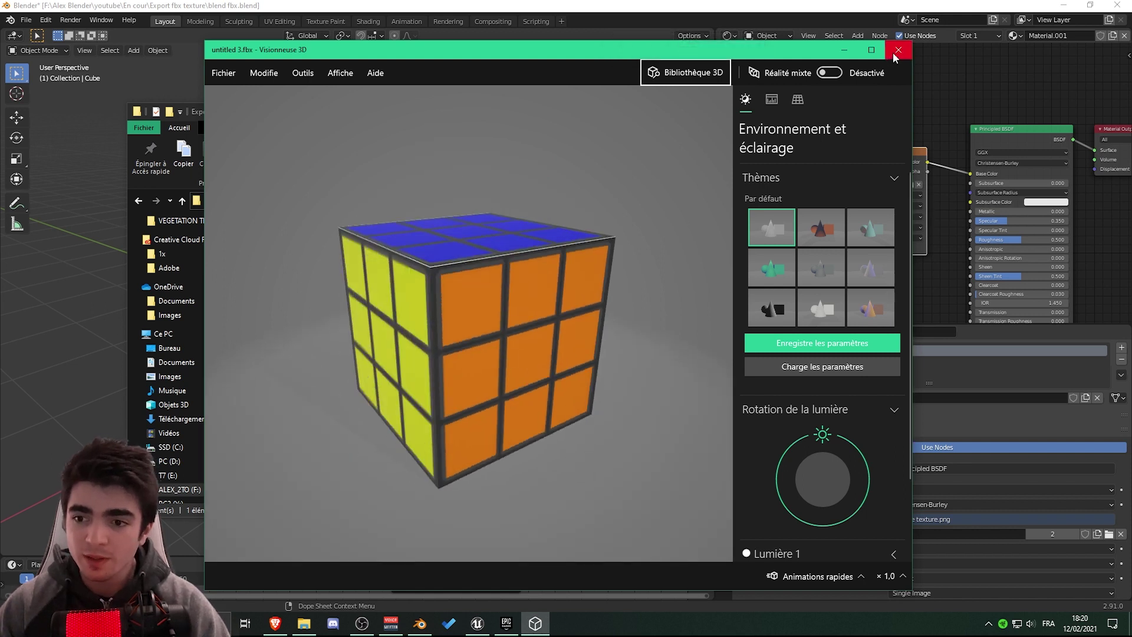
click(894, 55)
Step: Switch to Unreal Engine, enlarge the viewport and import untitled 3.fbx into the Content folder with the default import options
drag(490, 114, 826, 57)
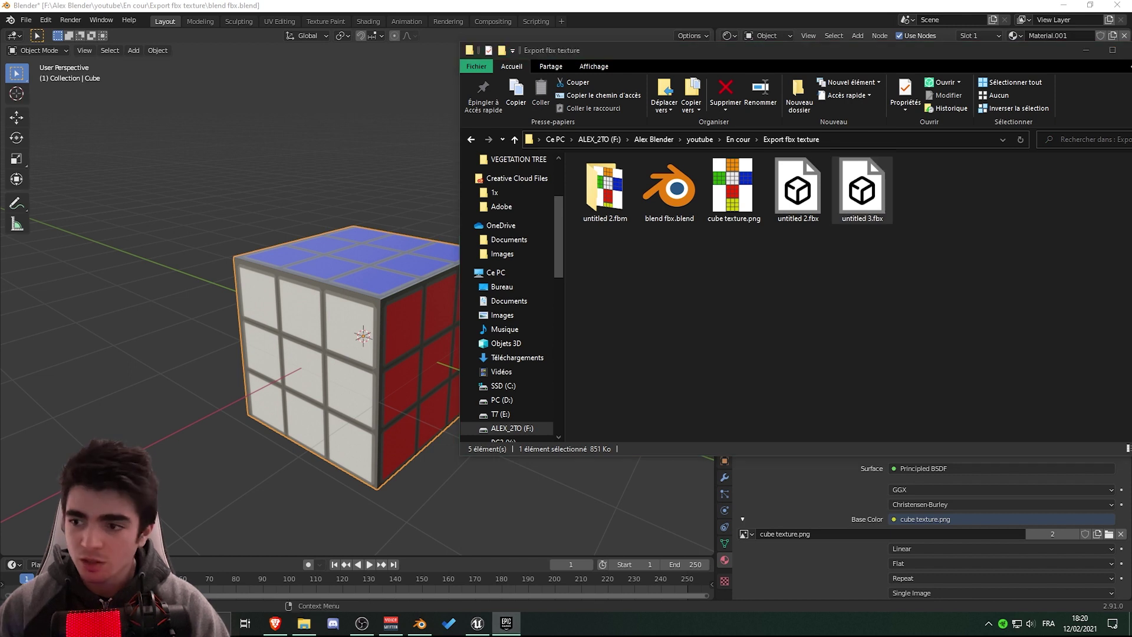
click(478, 623)
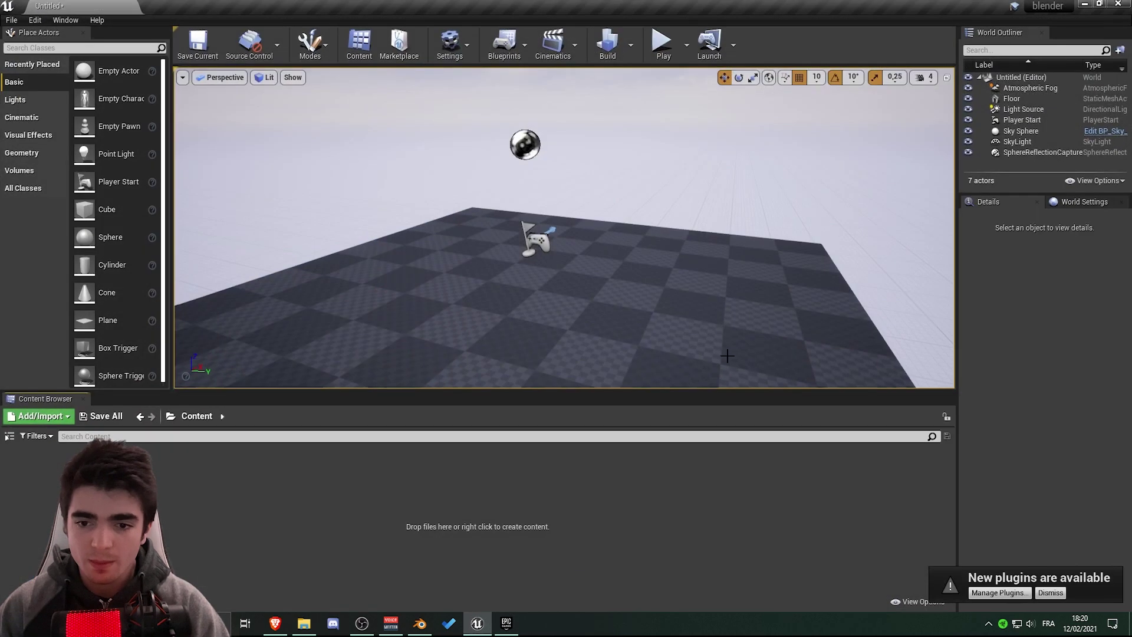
drag(420, 392, 420, 416)
click(304, 623)
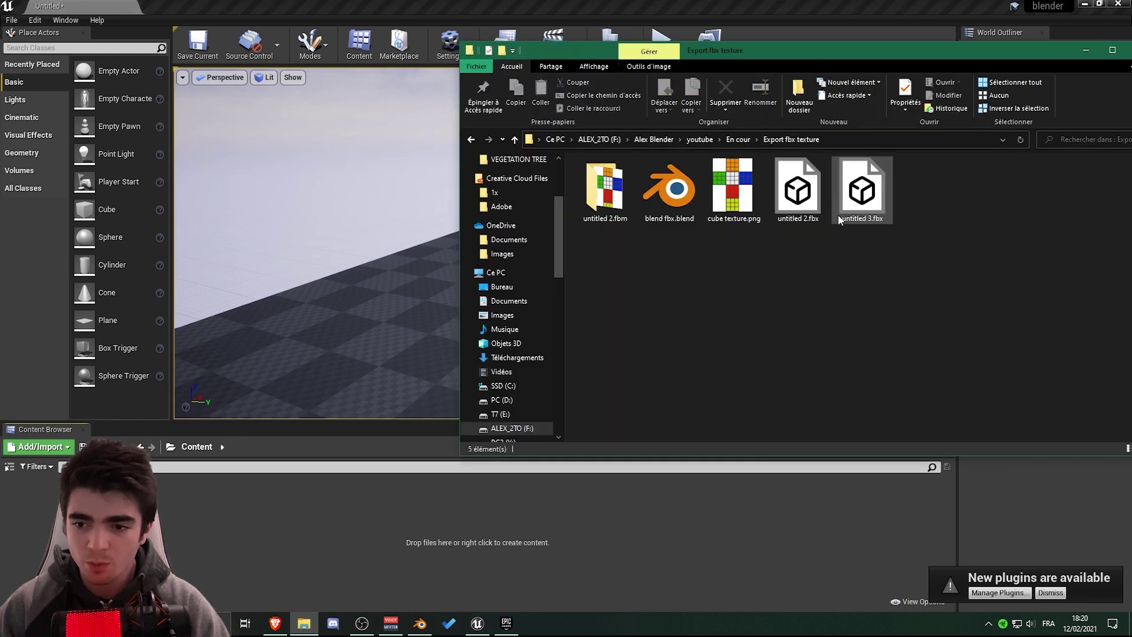
click(859, 196)
drag(859, 196, 277, 522)
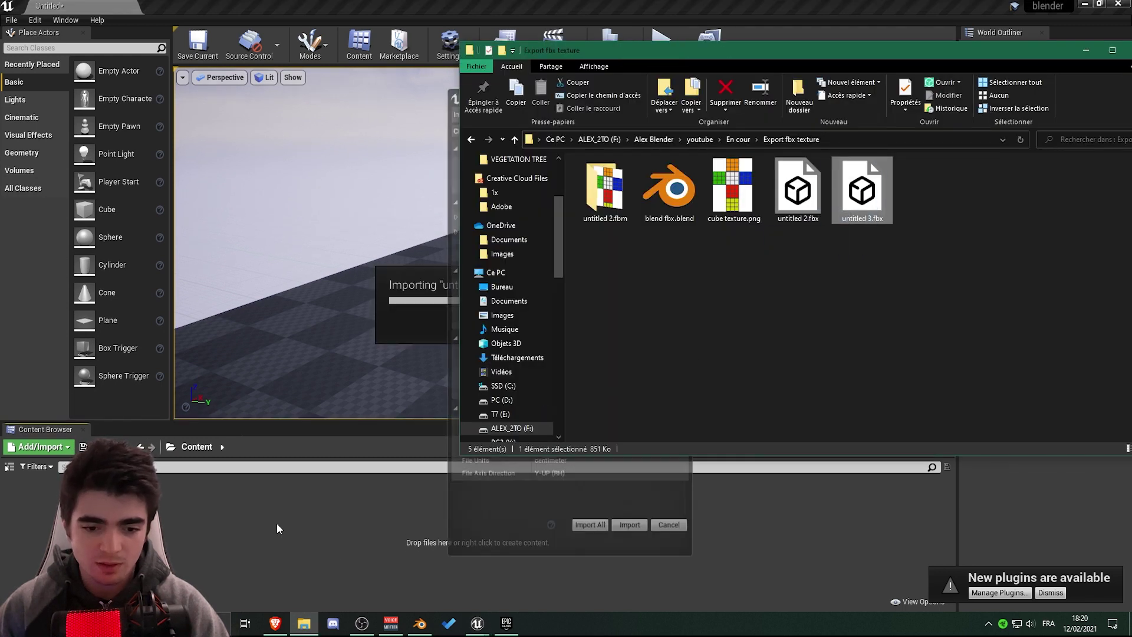
click(497, 507)
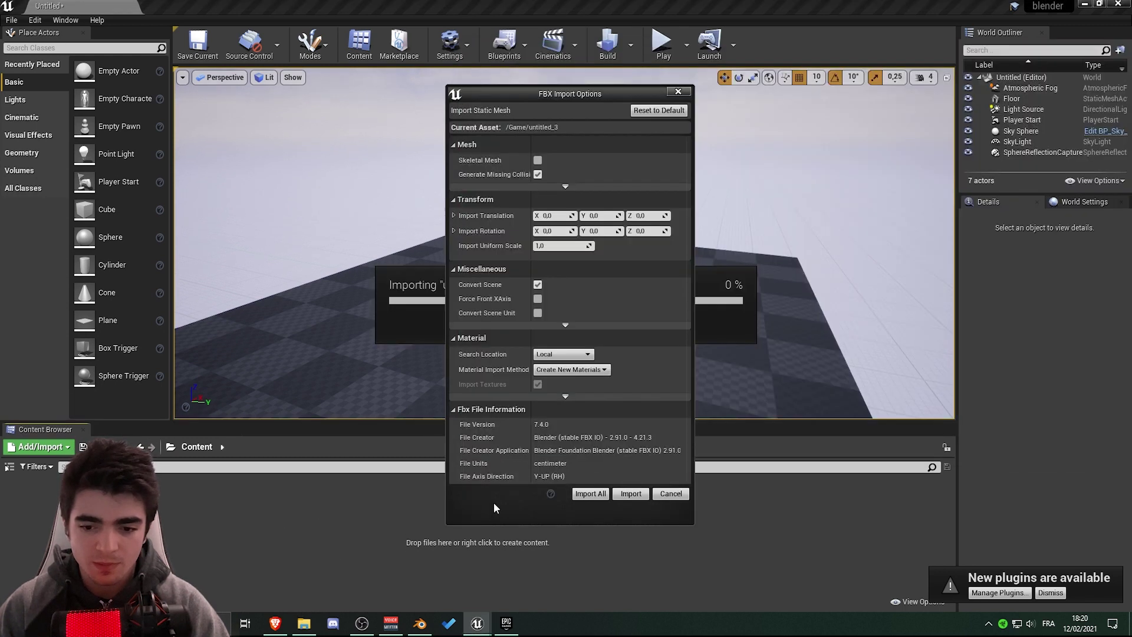
click(631, 493)
click(830, 209)
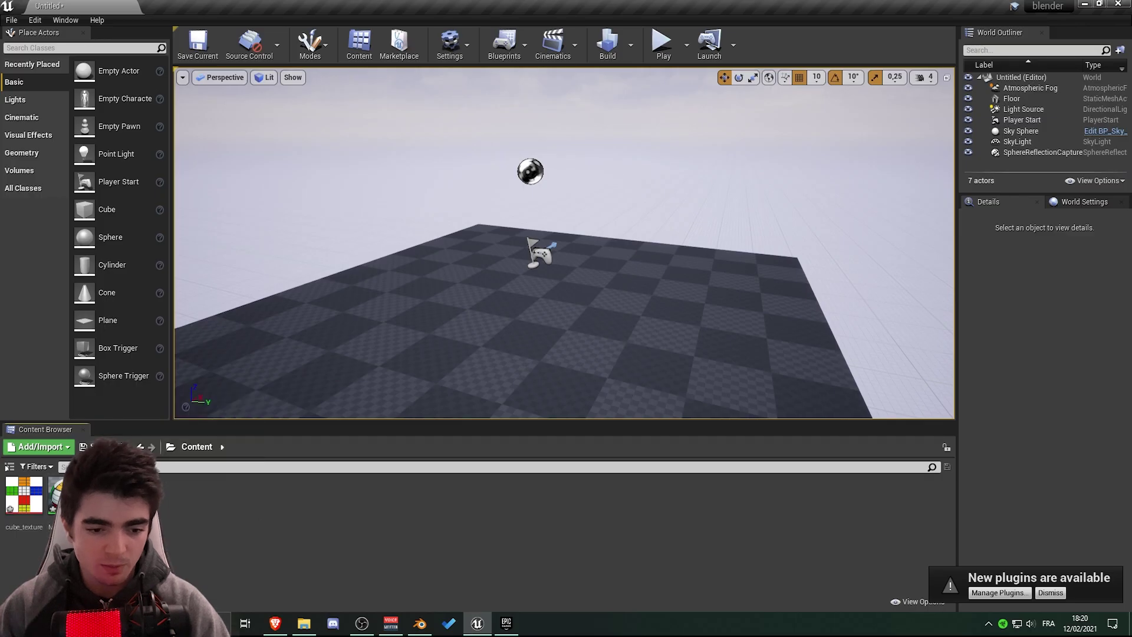
Step: Place the imported cube mesh on the level floor and raise it to a Z location of 190
drag(59, 495, 483, 357)
scroll(483, 358, up, 1)
right_drag(484, 358, 478, 362)
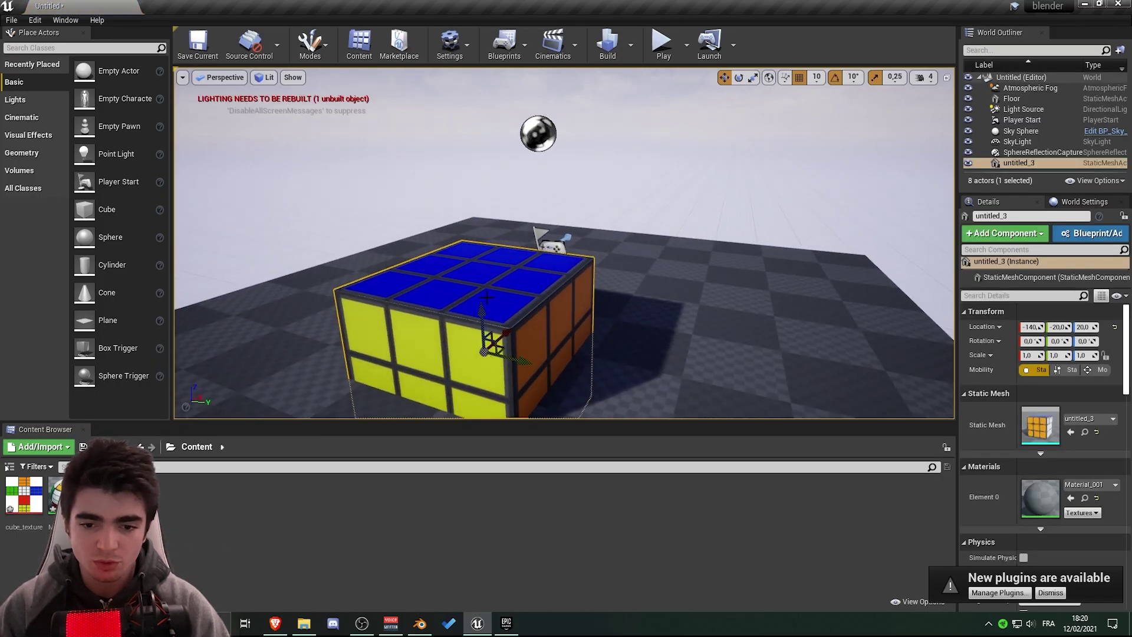
drag(480, 316, 473, 171)
key(s)
right_drag(426, 230, 447, 238)
key(w)
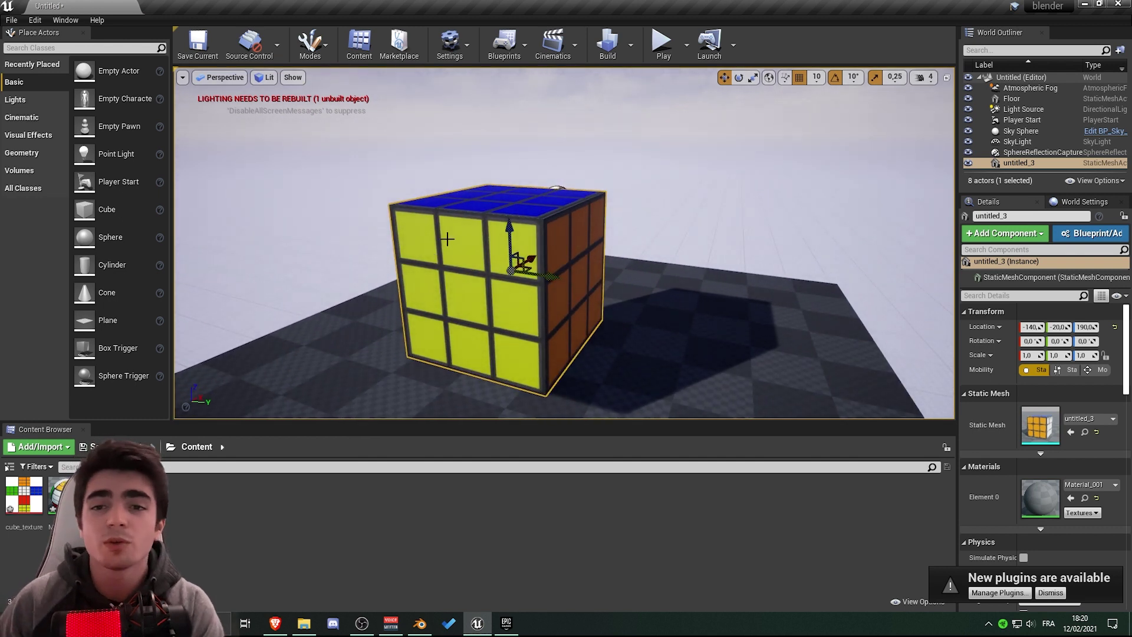